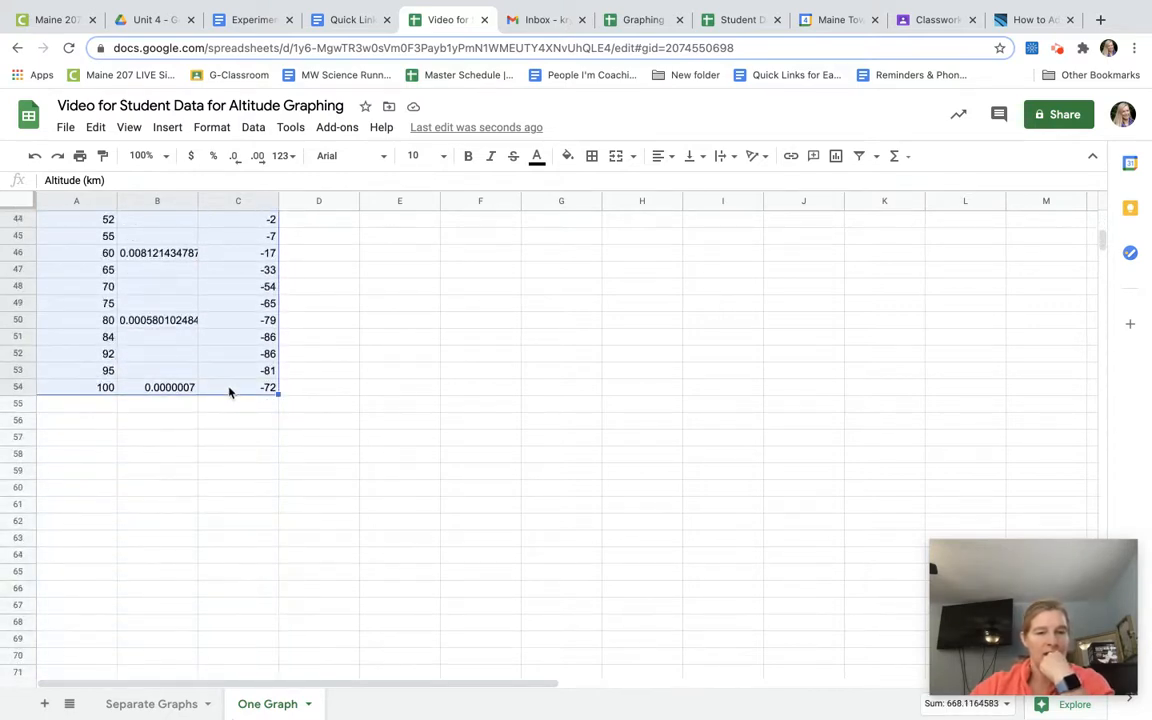
Insert a line chart from the selected altitude, pressure and temperature data, with smooth lines and null values plotted.
left_click(835, 157)
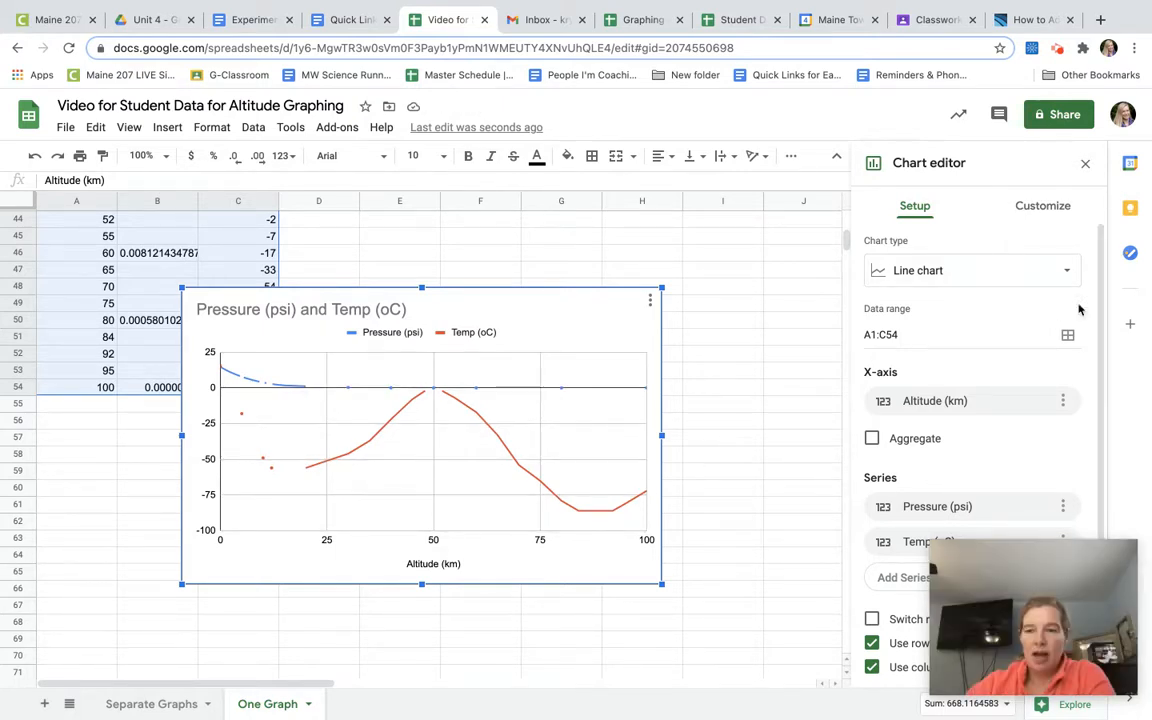
left_click(1043, 206)
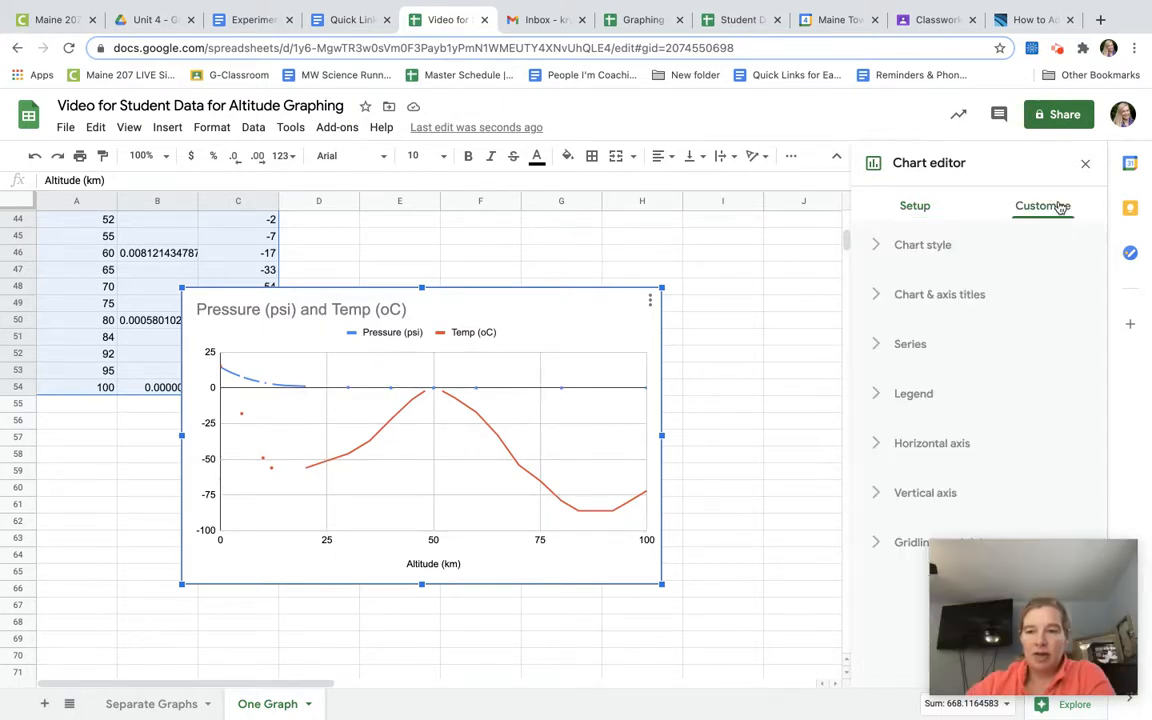
left_click(876, 245)
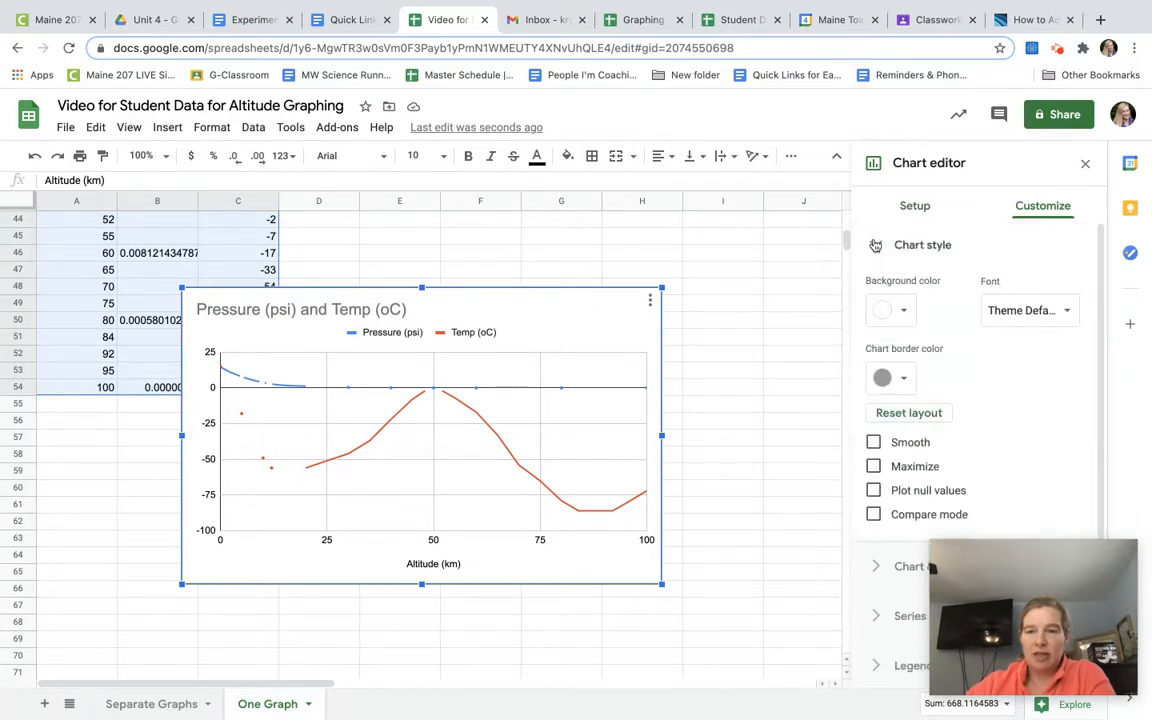
left_click(874, 443)
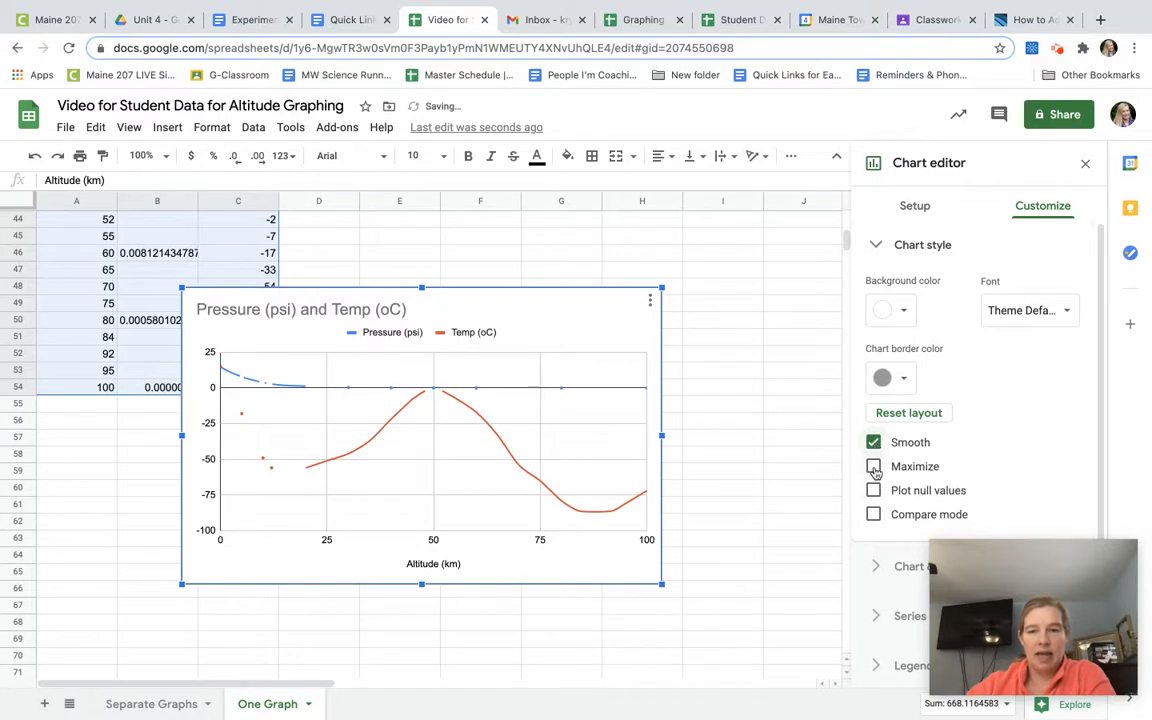
left_click(874, 490)
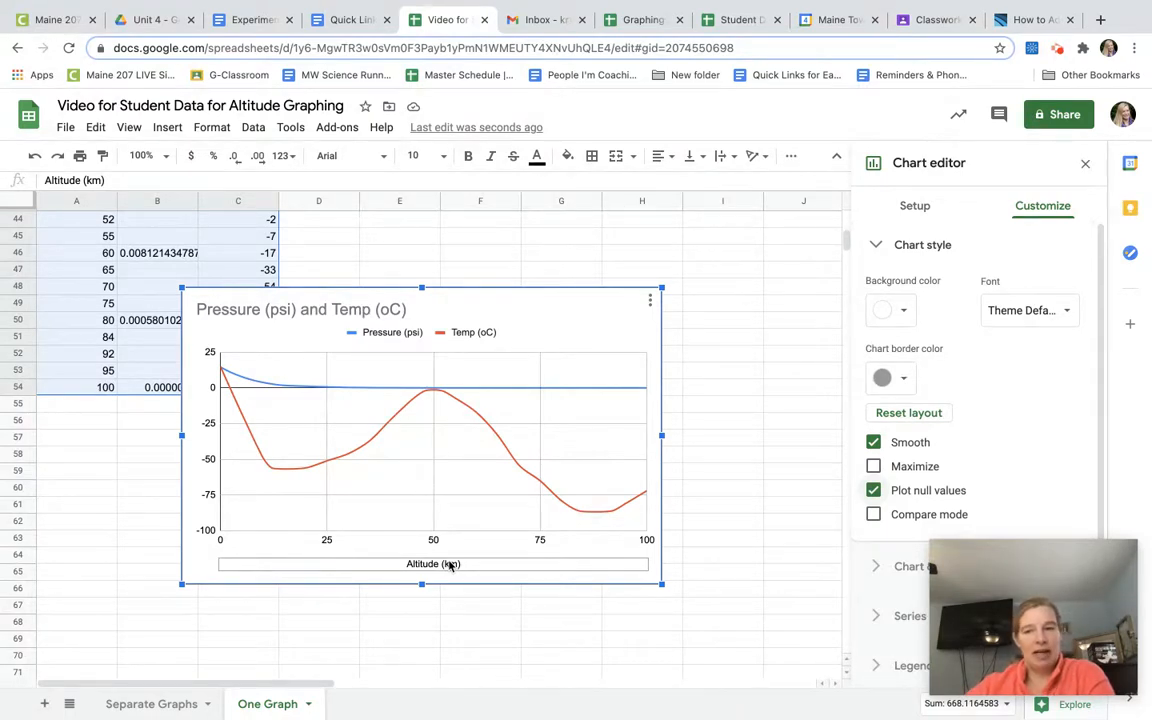
left_click(881, 245)
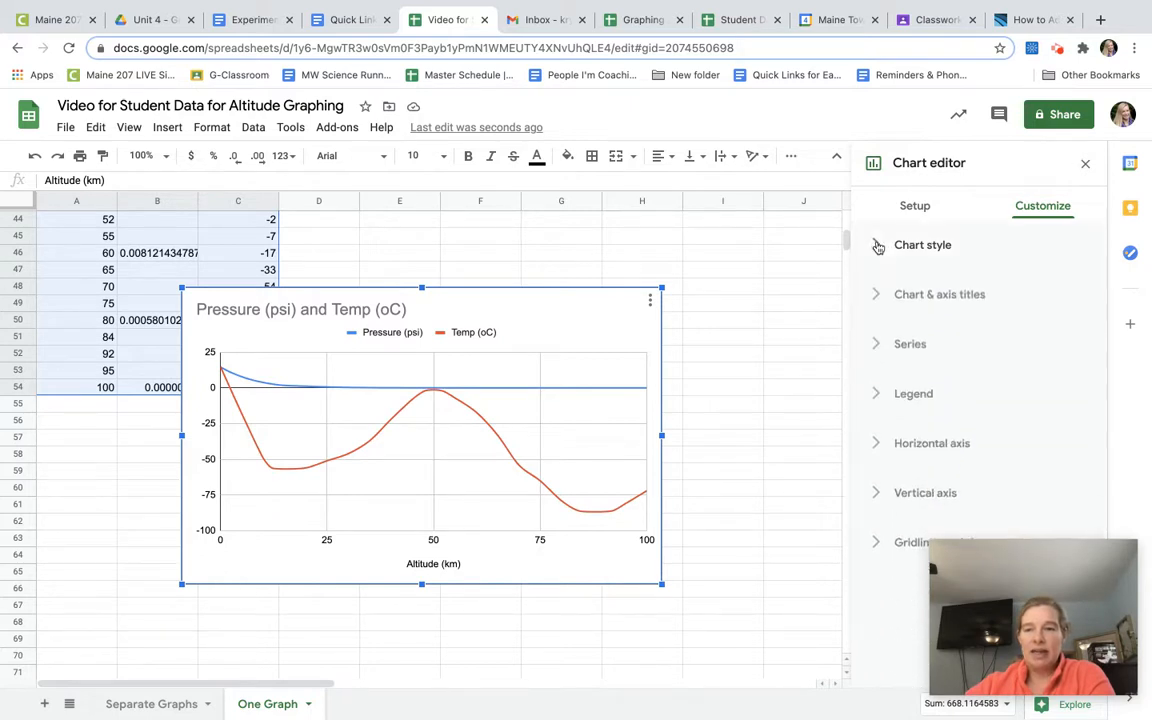
Assign the Pressure (psi) series of the chart to the right axis.
left_click(883, 345)
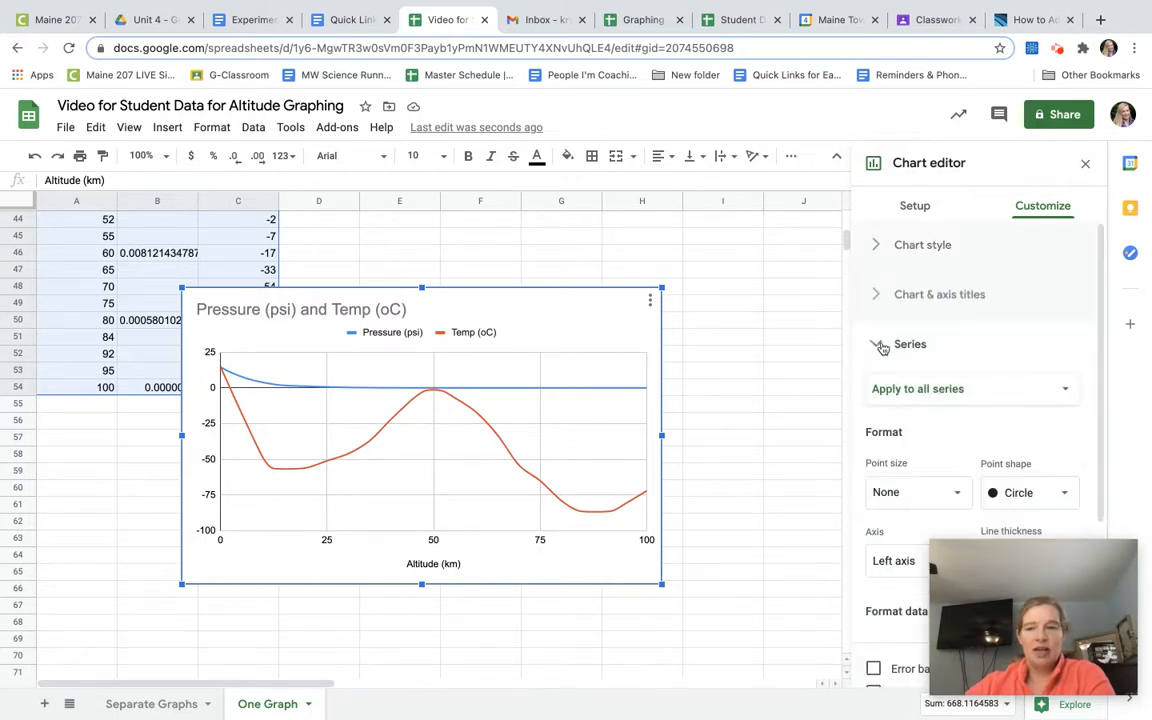
left_click(978, 392)
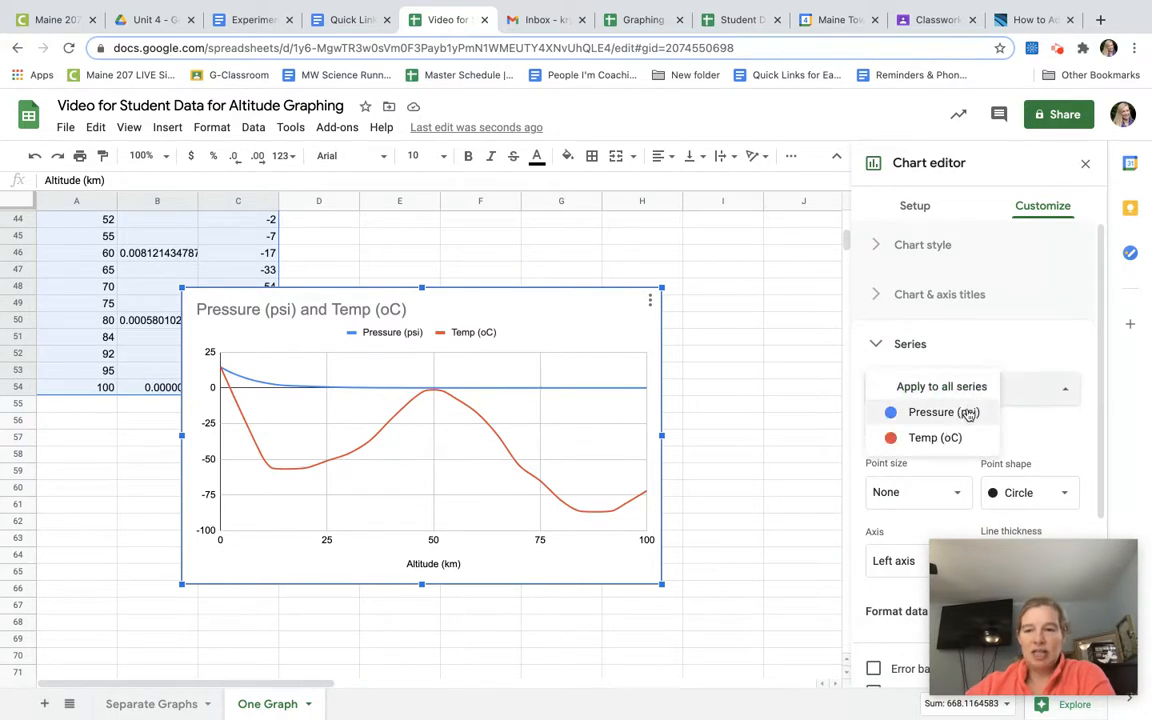
left_click(967, 411)
scroll(957, 433, "down", 2)
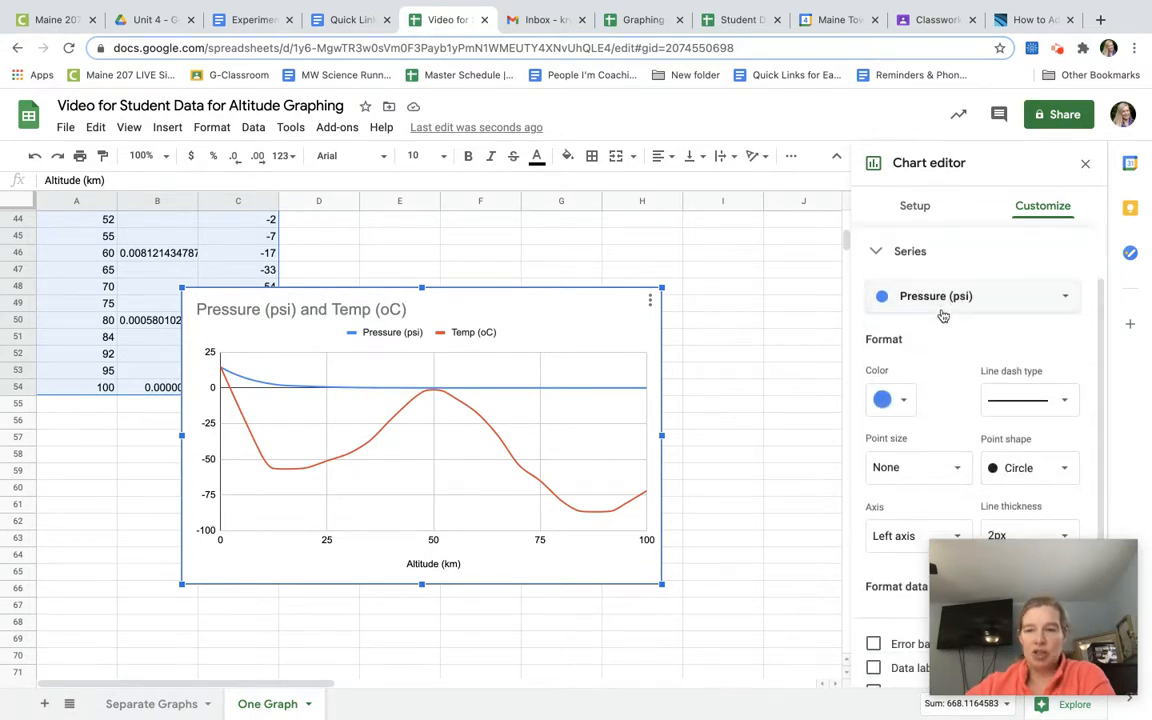
scroll(922, 357, "down", 1)
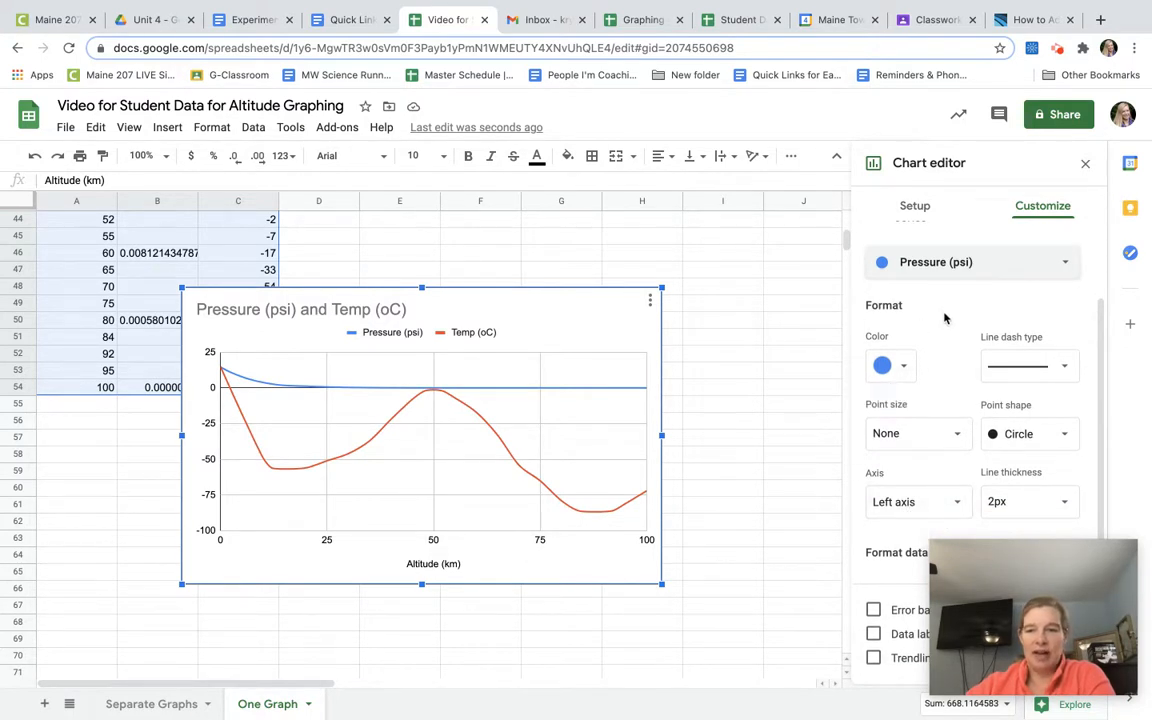
scroll(946, 314, "up", 1)
scroll(946, 322, "down", 3)
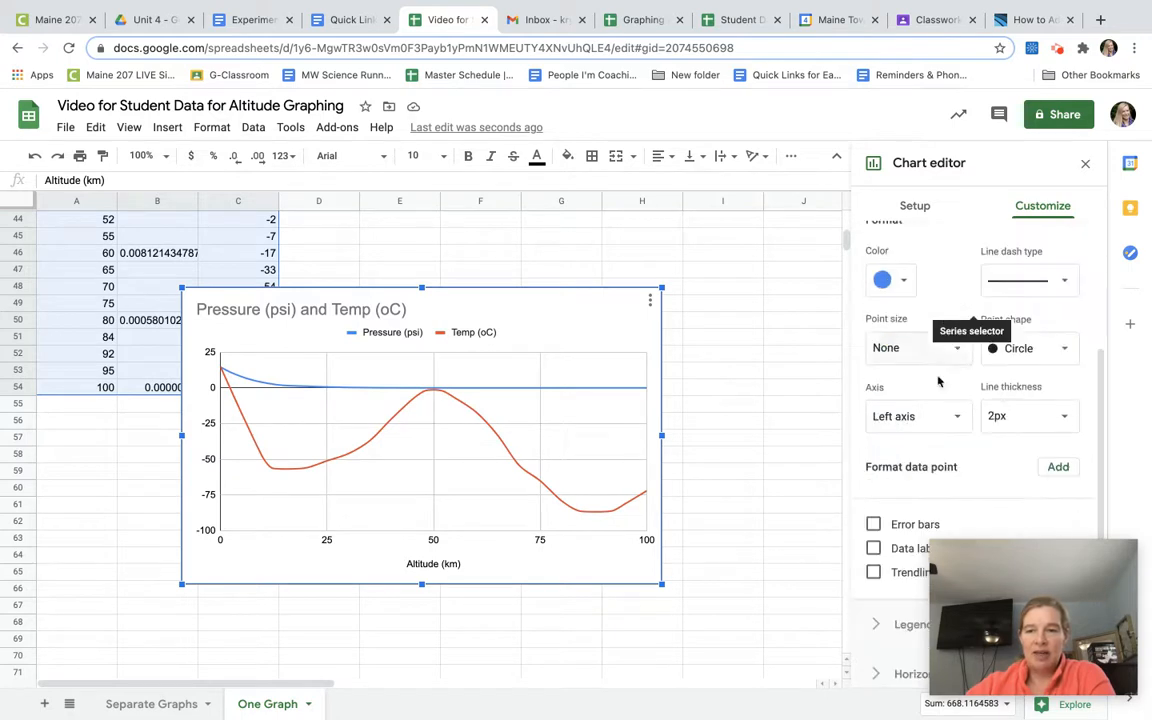
left_click(918, 416)
left_click(921, 439)
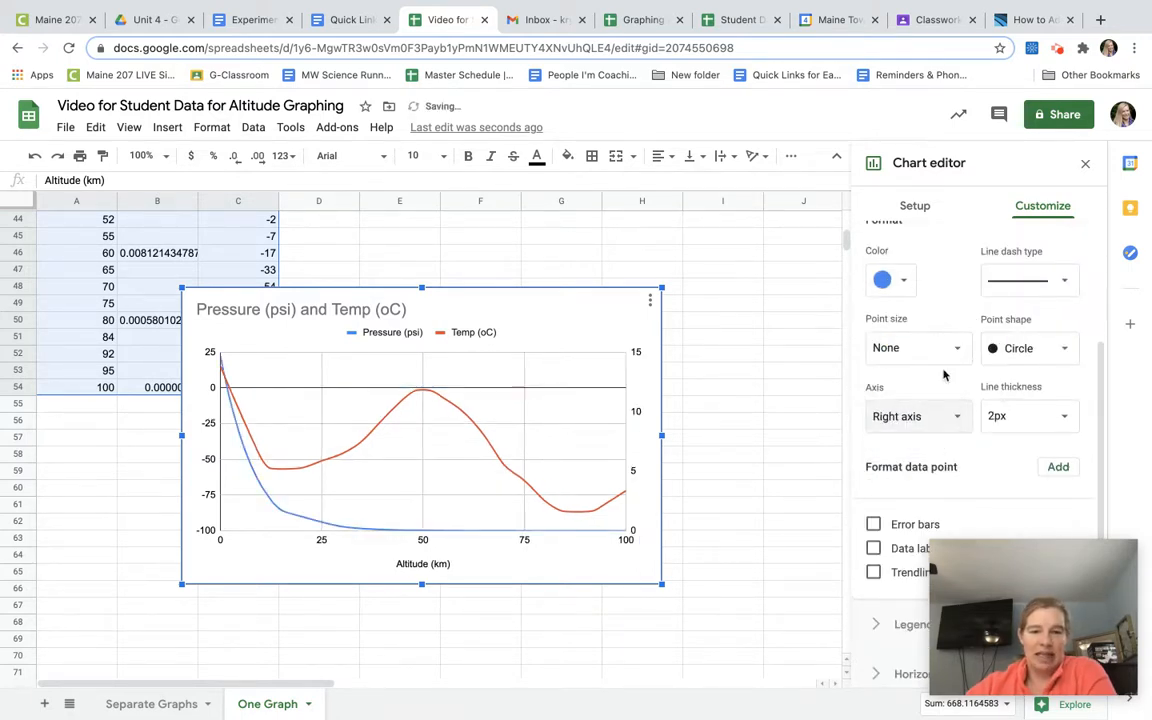
Check the axis assignment in the format settings of the Temp (oC) series.
scroll(934, 298, "up", 2)
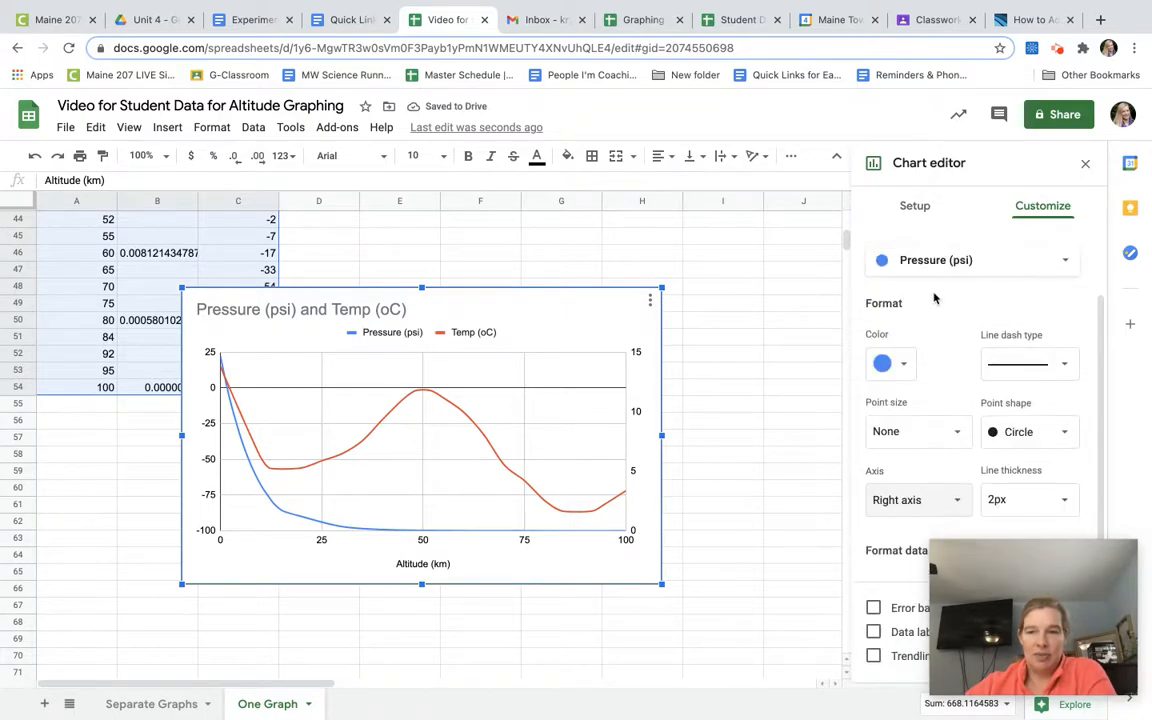
scroll(936, 303, "up", 1)
left_click(950, 288)
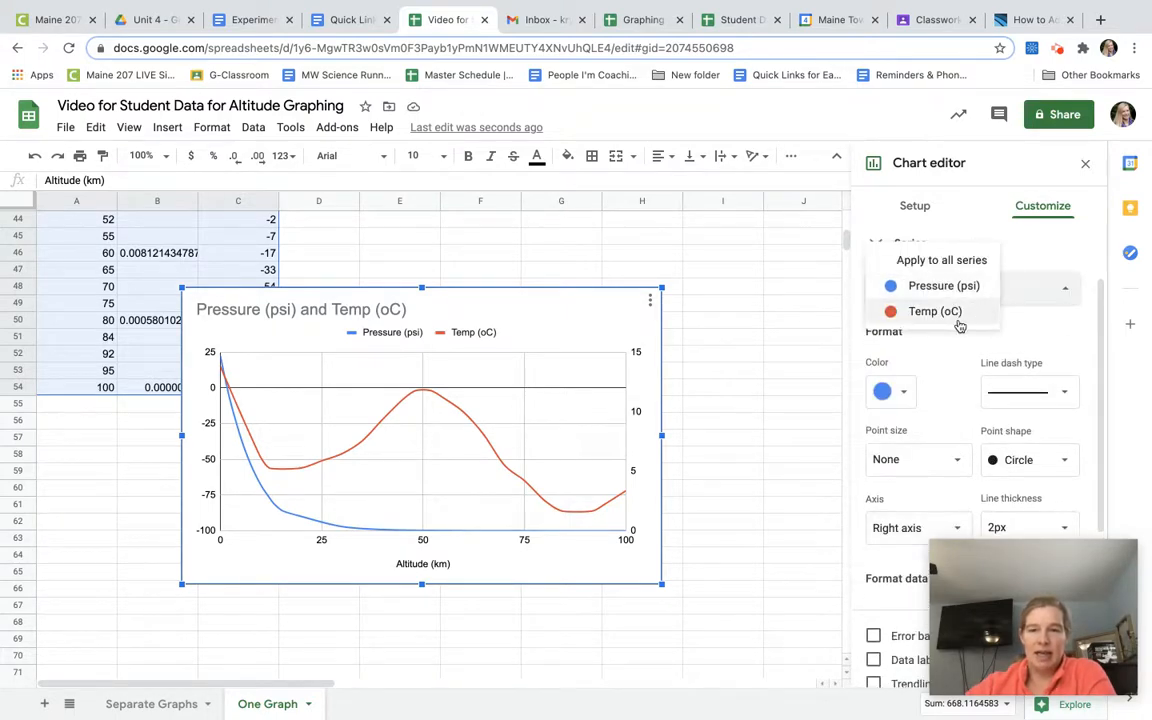
left_click(935, 311)
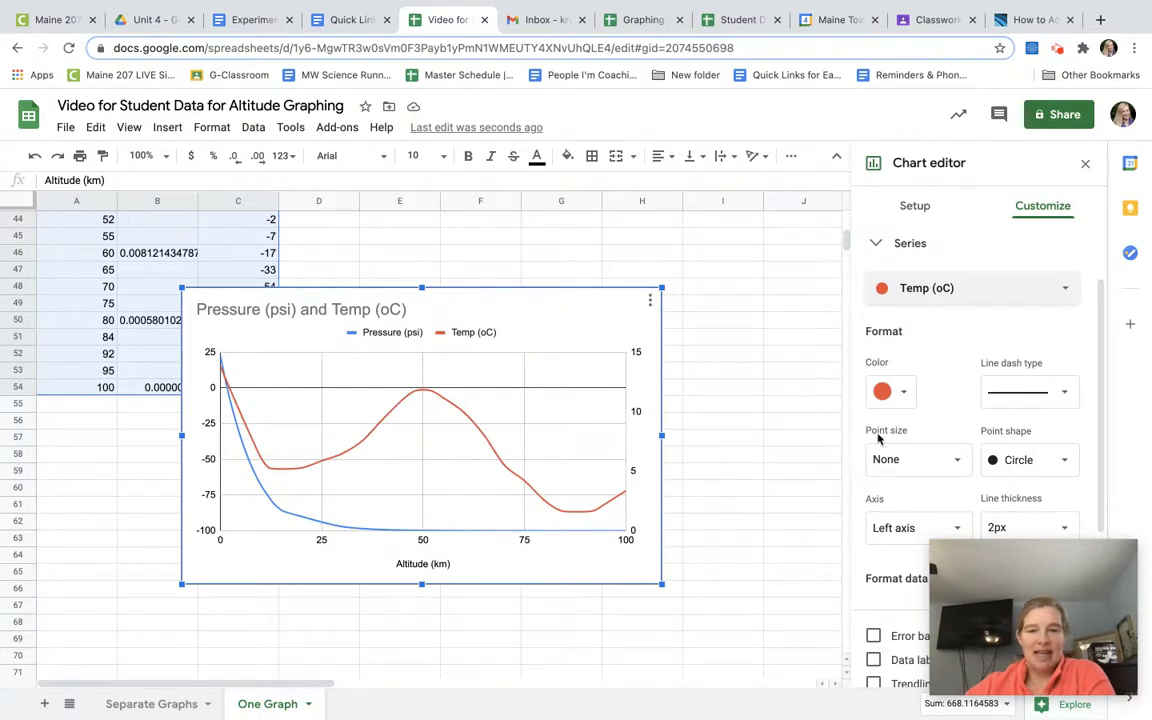
scroll(930, 380, "down", 1)
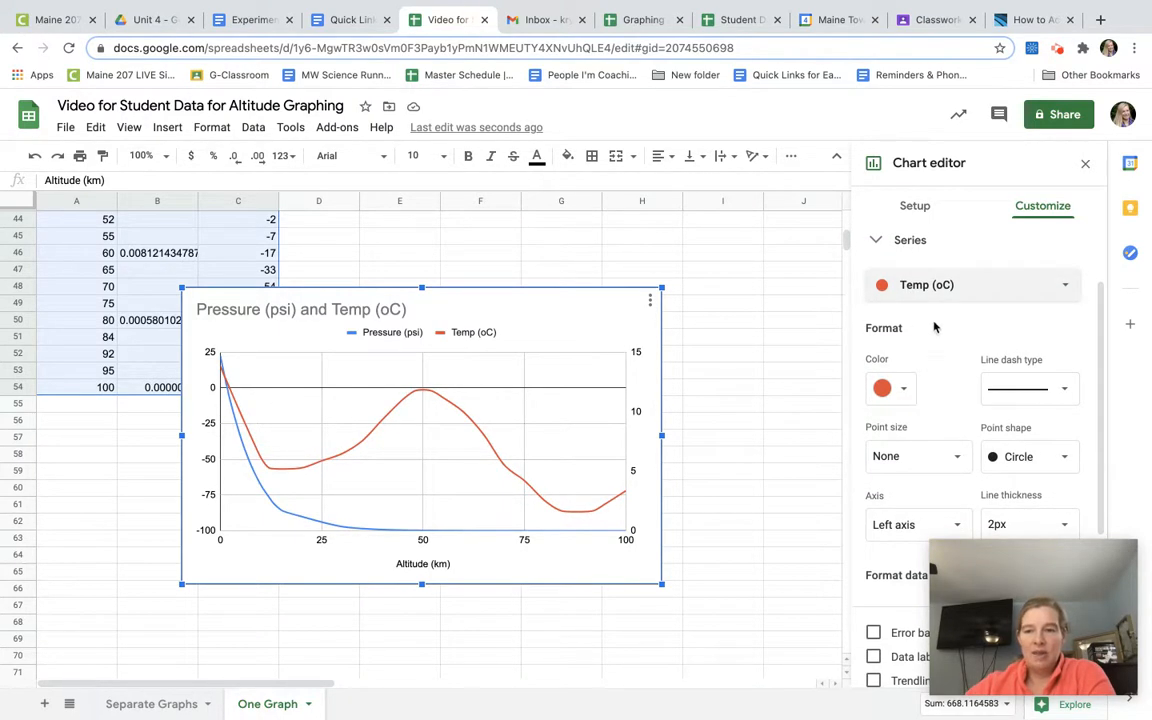
scroll(931, 400, "down", 1)
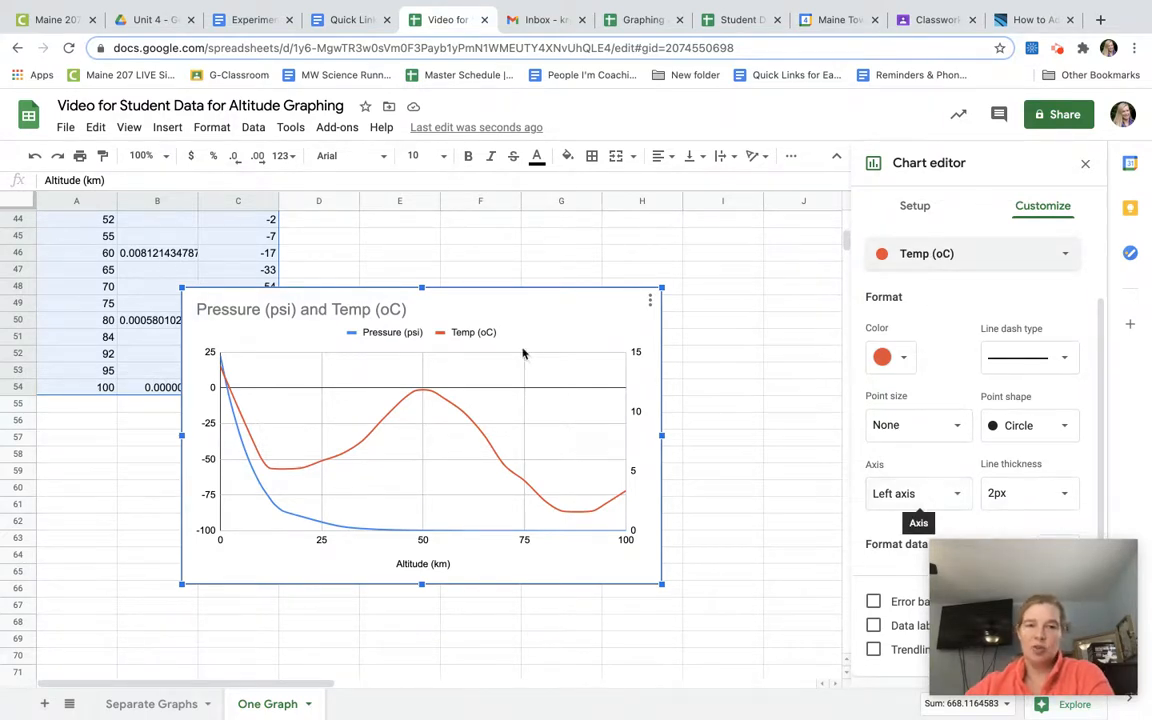
Move the chart beside the data columns so that it no longer covers the values.
left_click_drag(475, 302, 629, 300)
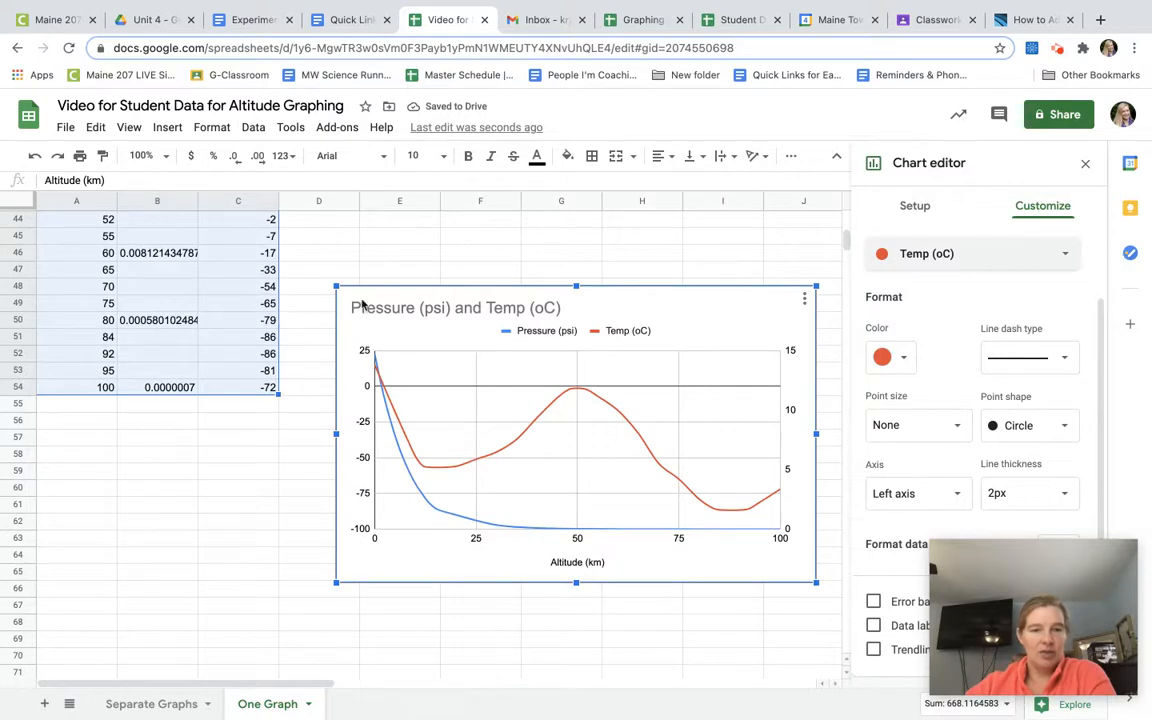
mouse_move(846, 240)
left_mouse_down()
mouse_move(845, 221)
mouse_move(843, 247)
left_mouse_up()
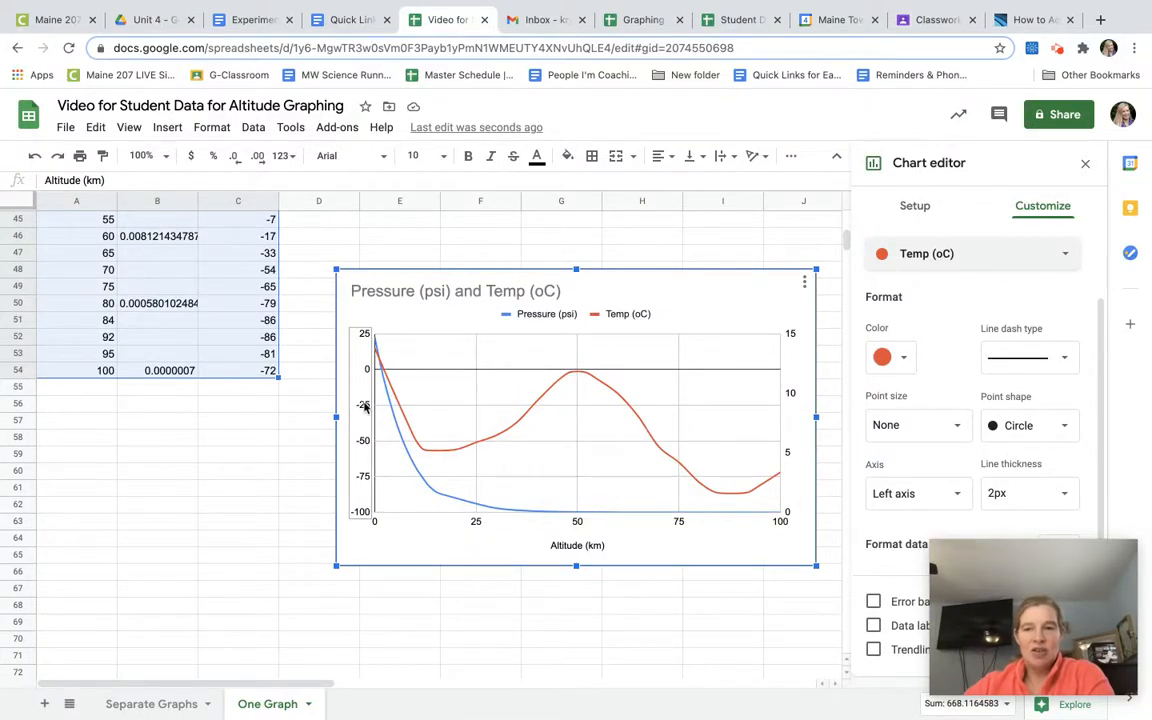
left_click_drag(748, 310, 726, 285)
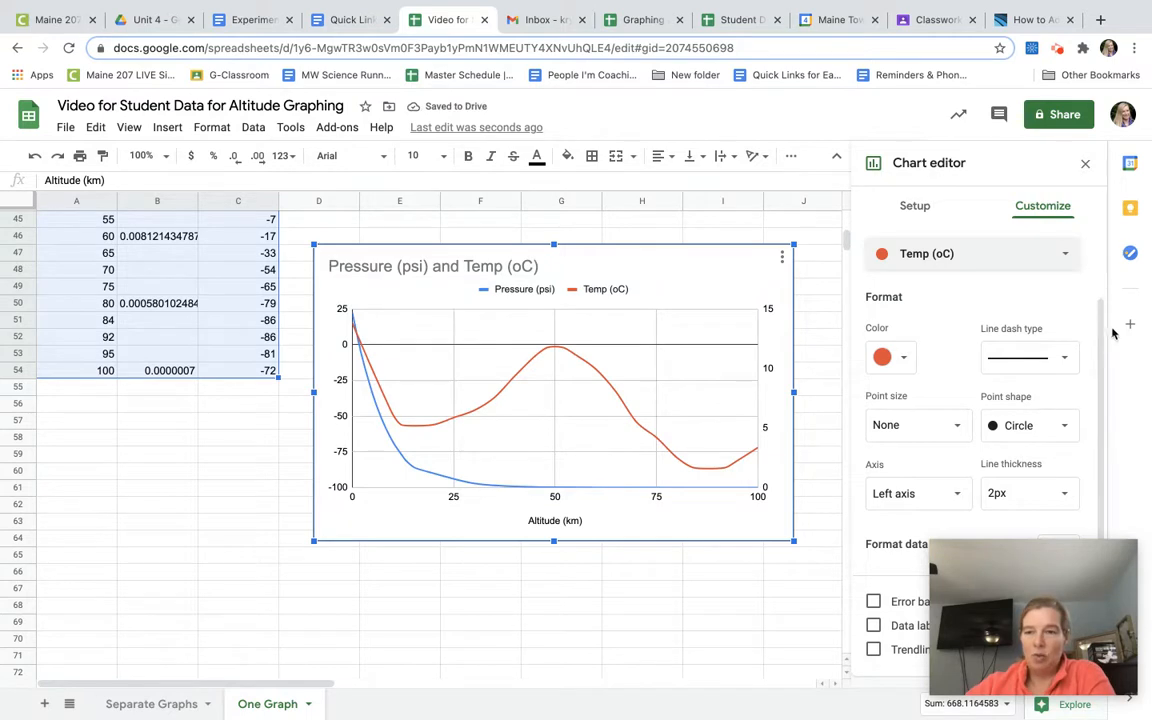
Set the chart's vertical axis title to "Temp (oC)".
scroll(980, 320, "up", 3)
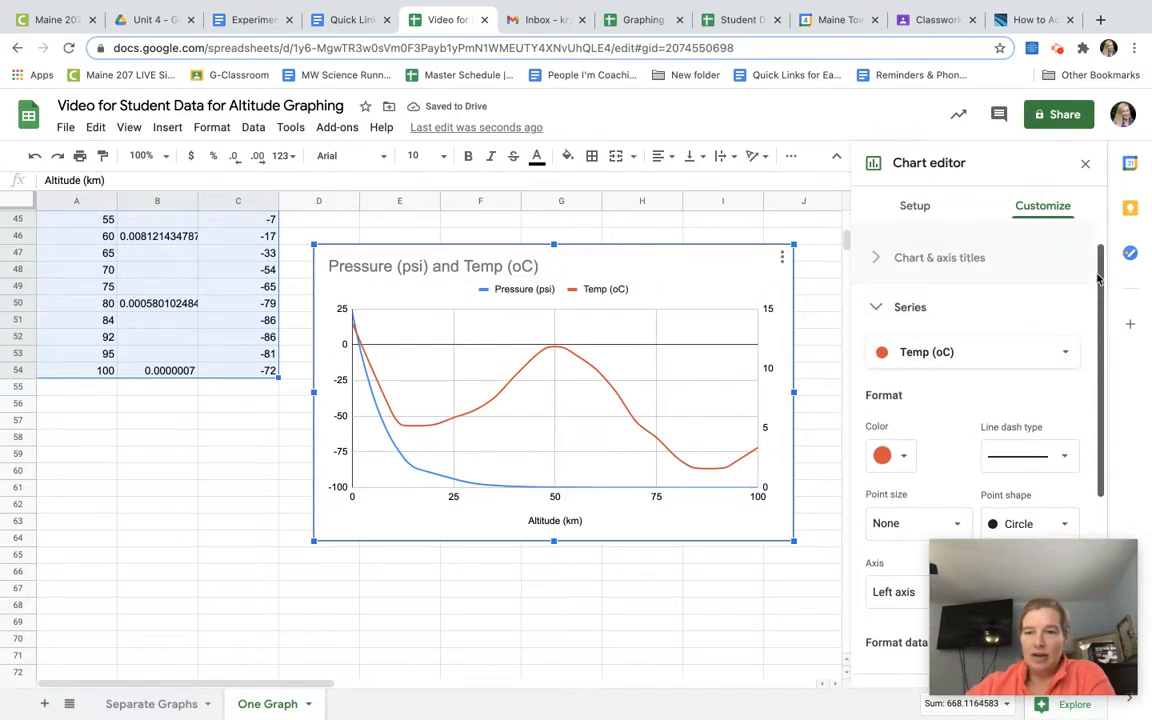
left_click(876, 309)
left_click(872, 296)
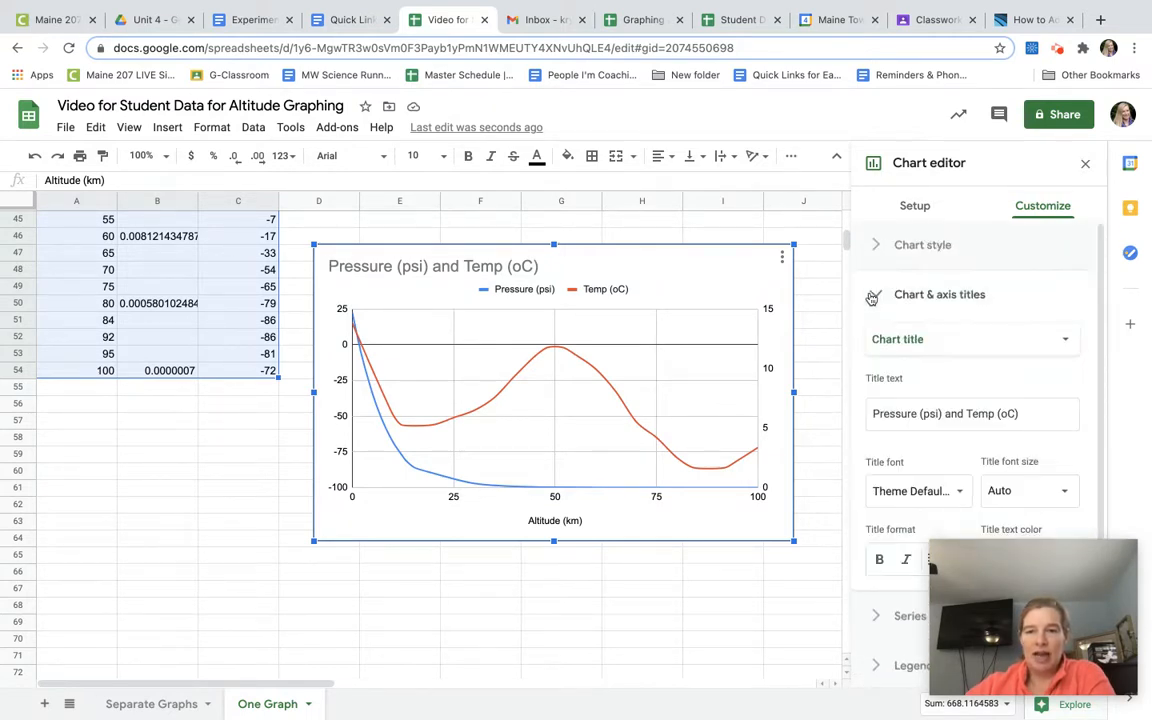
left_click(977, 342)
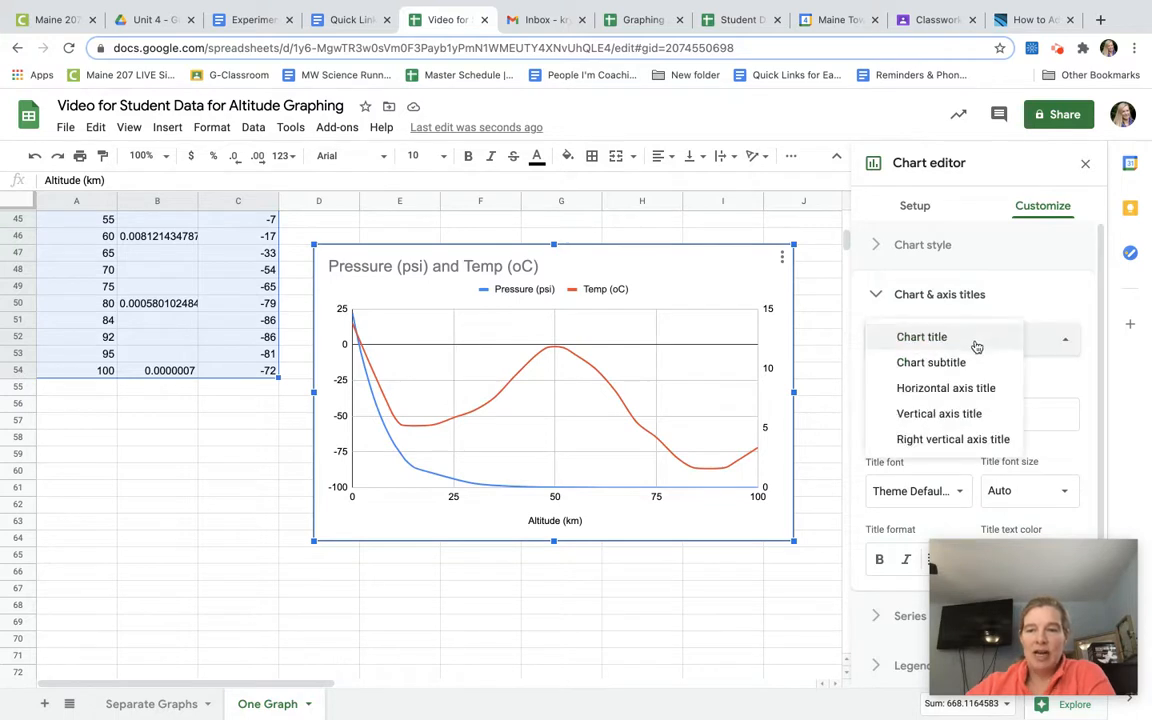
left_click(945, 415)
left_click(921, 405)
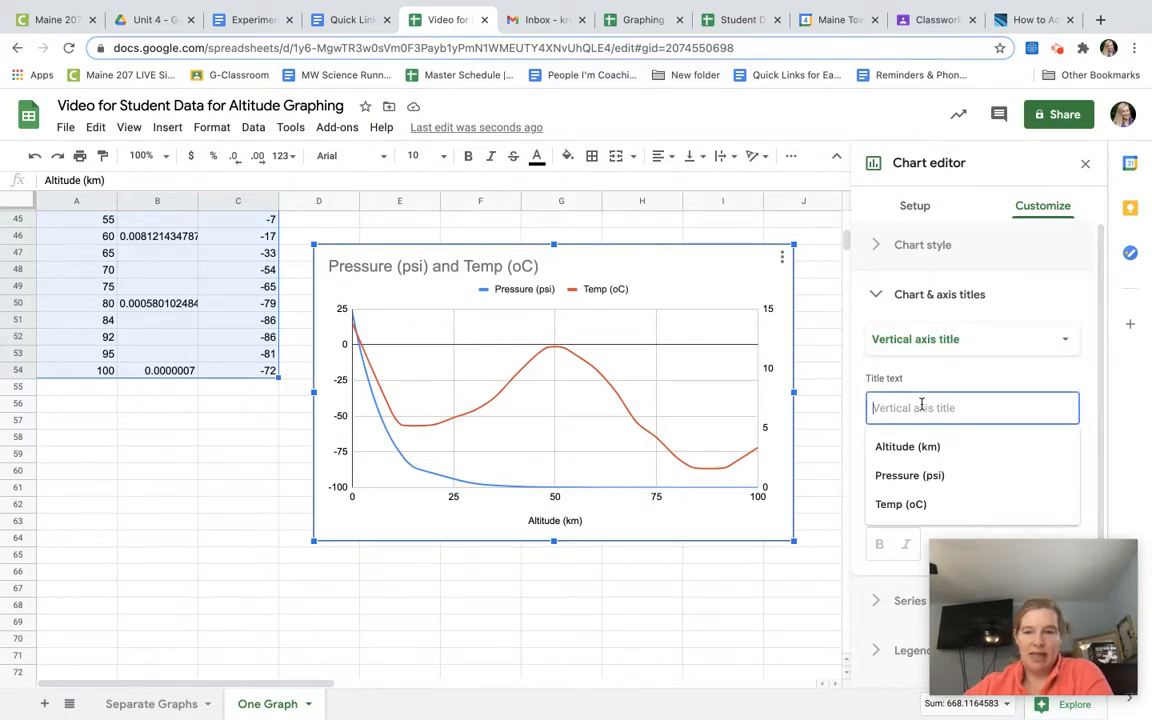
left_click(903, 504)
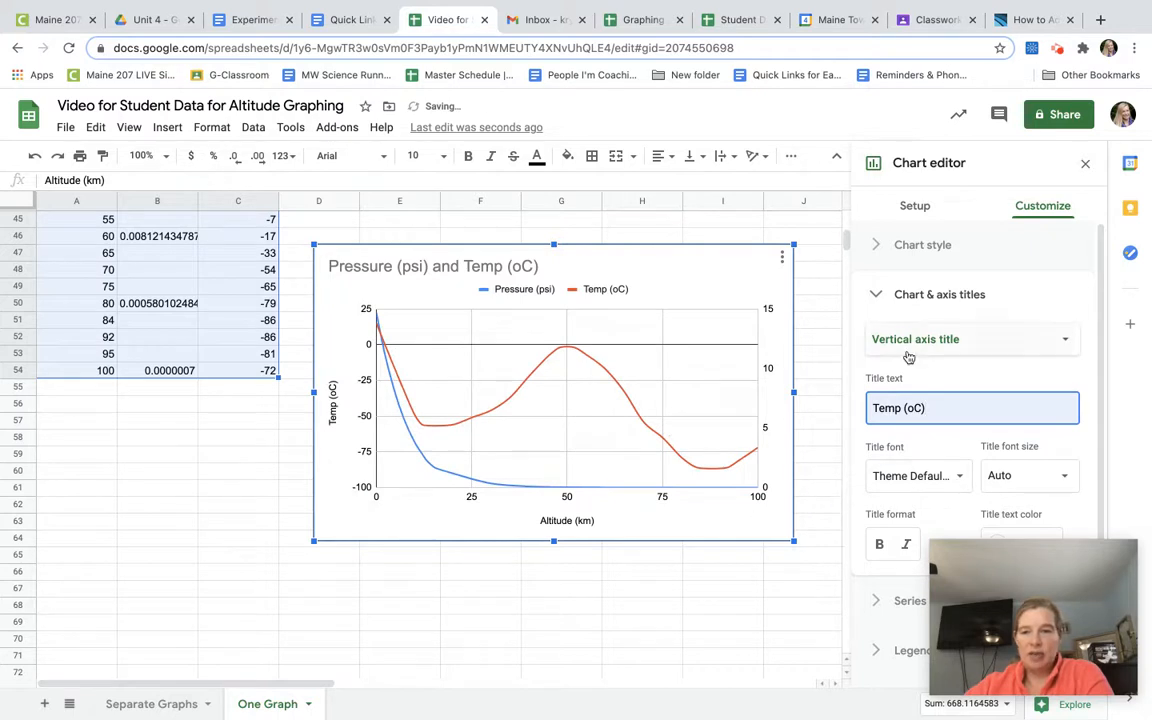
left_click(951, 369)
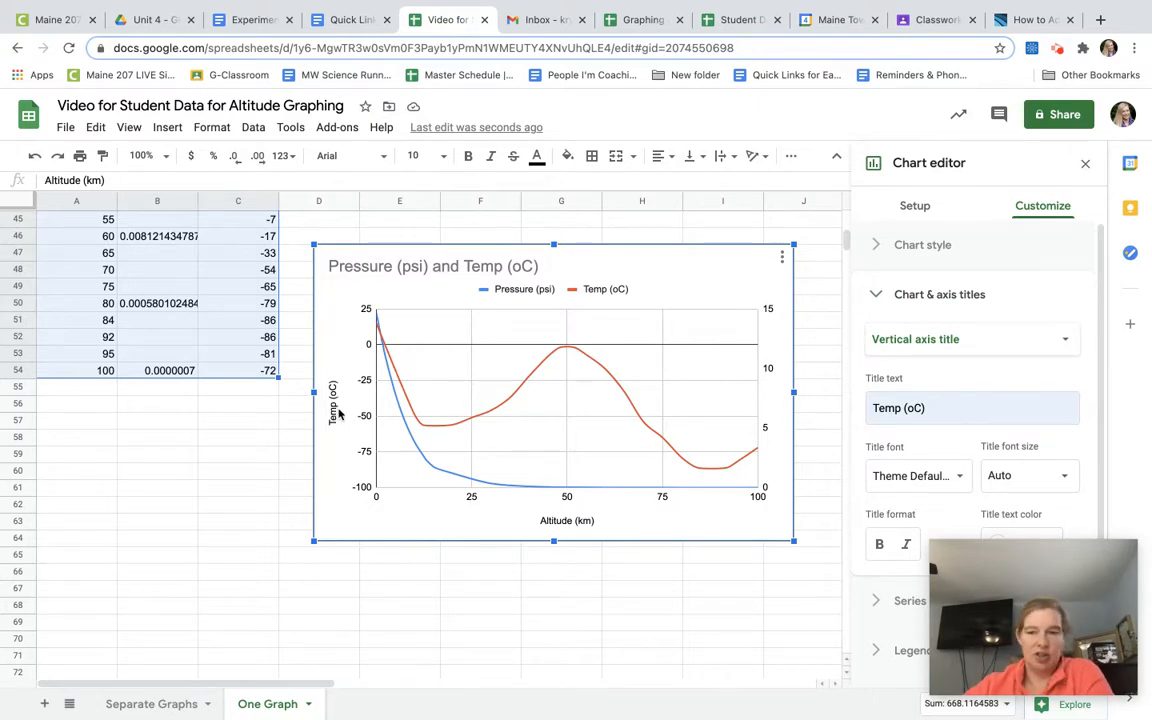
Set the chart's right vertical axis title to "Pressure (psi)".
left_click(948, 340)
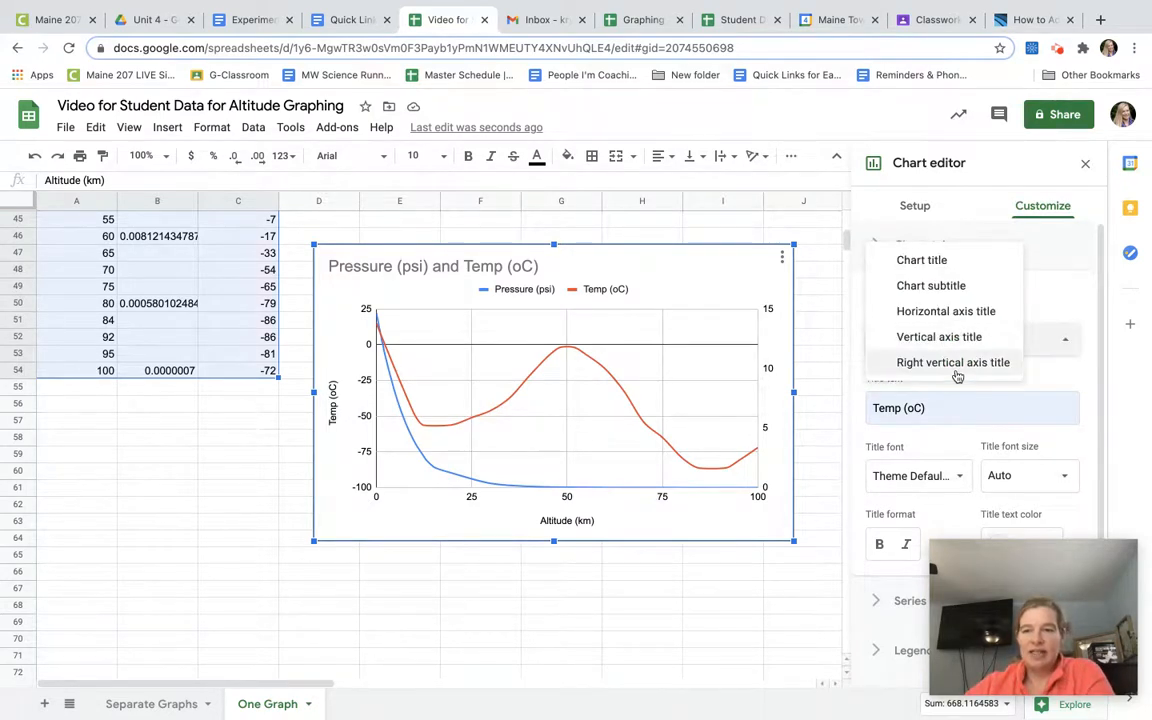
left_click(958, 368)
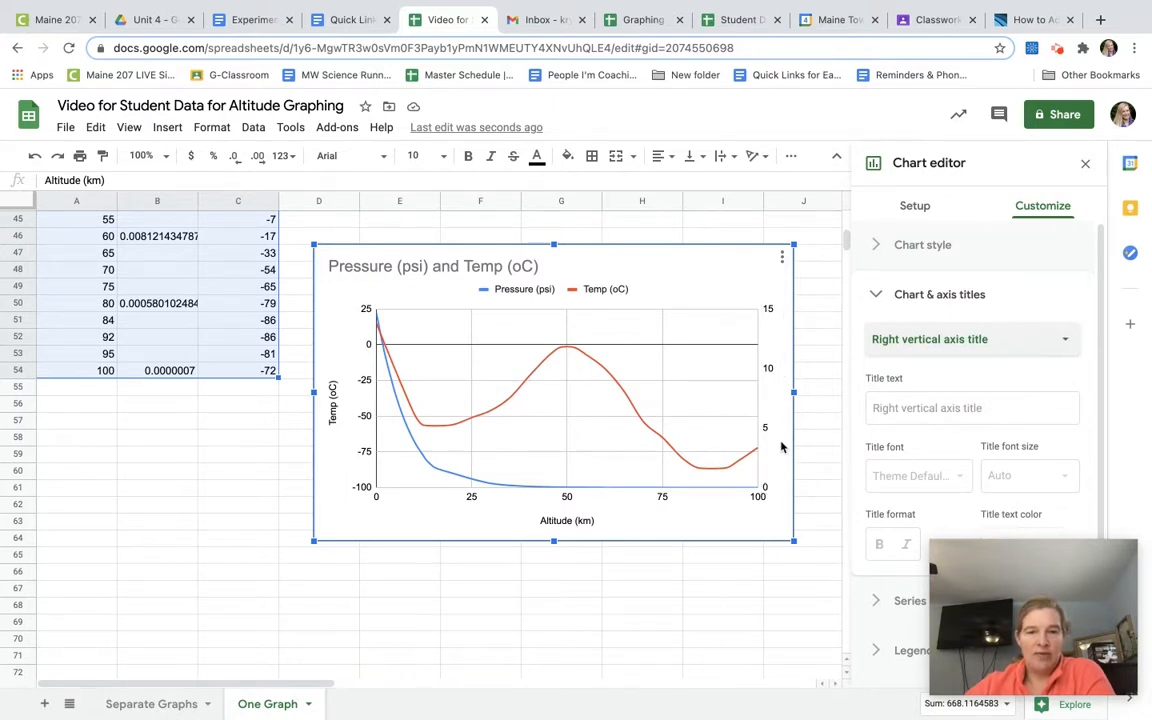
left_click(928, 409)
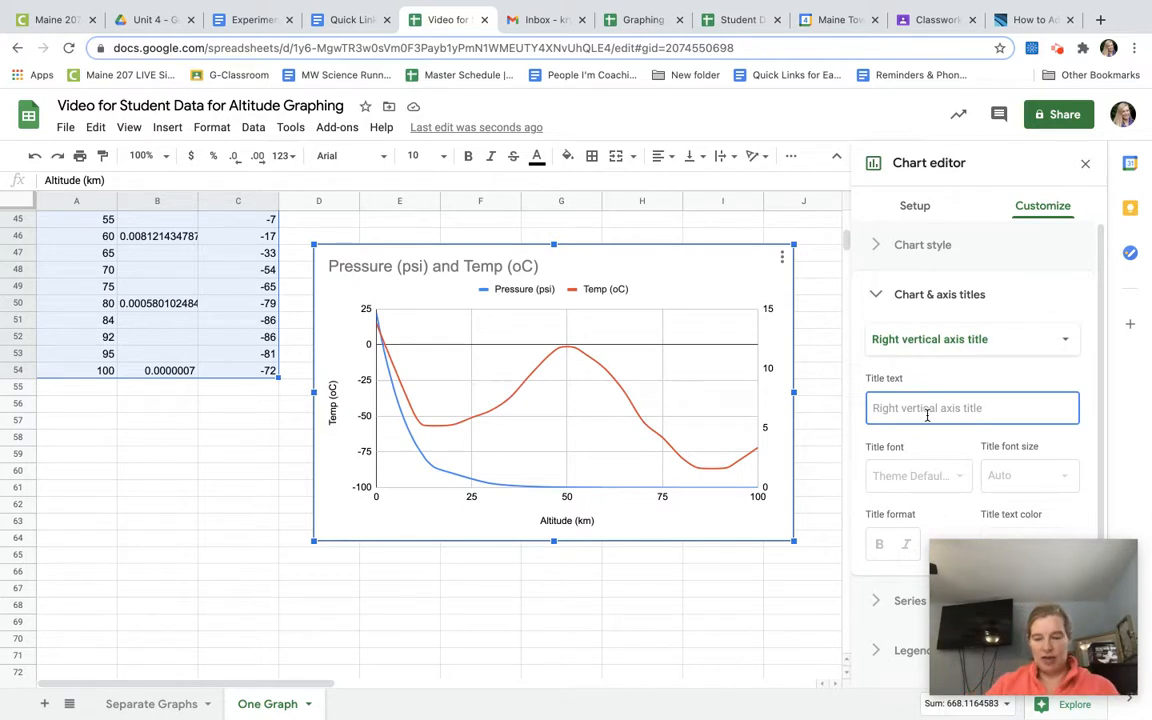
type("Pressure (psi")
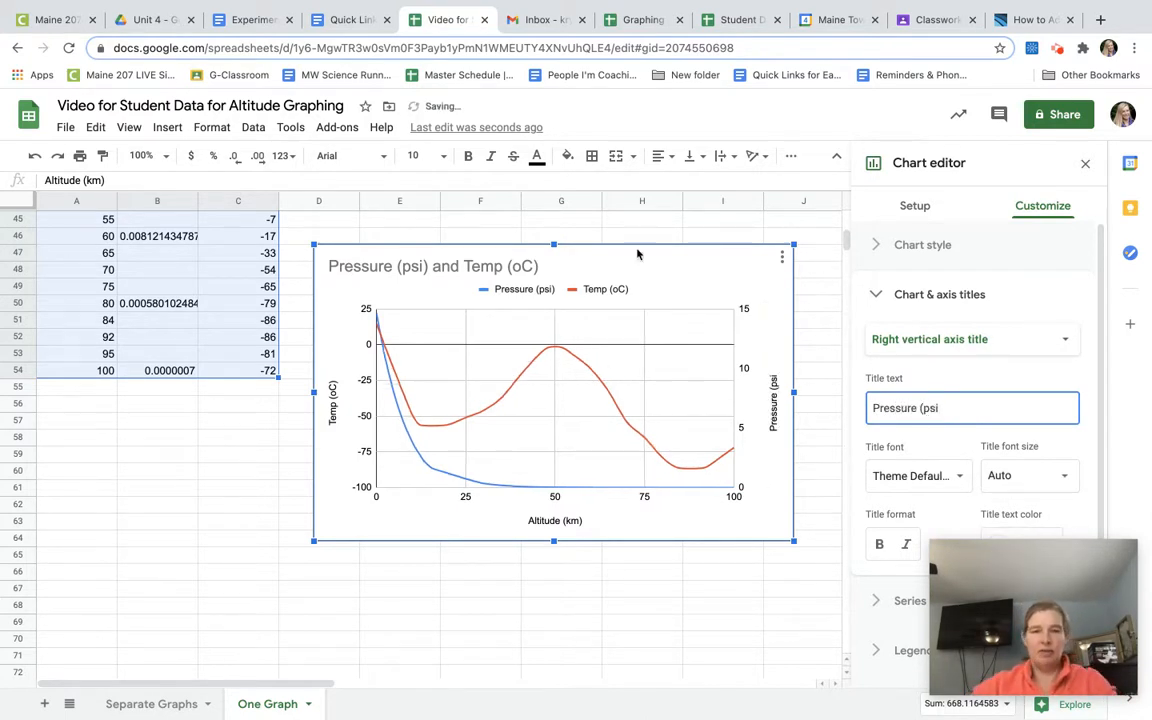
mouse_move(846, 242)
left_mouse_down()
mouse_move(843, 205)
mouse_move(846, 239)
left_mouse_up()
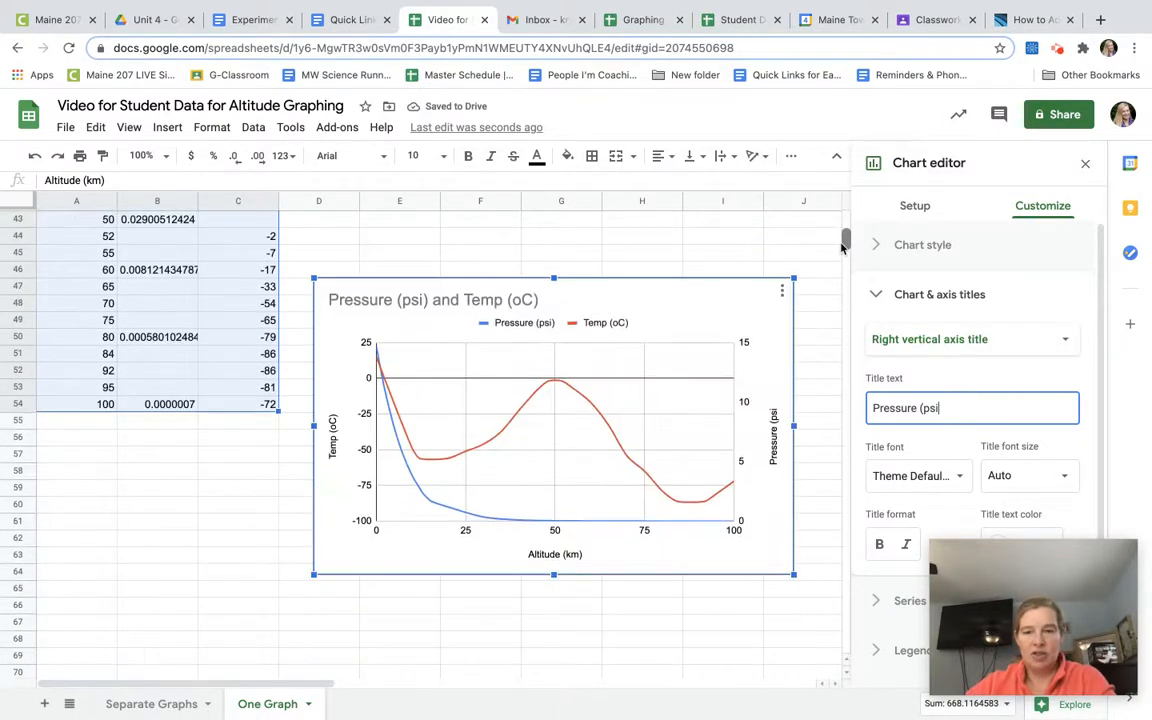
left_click(955, 405)
type(")")
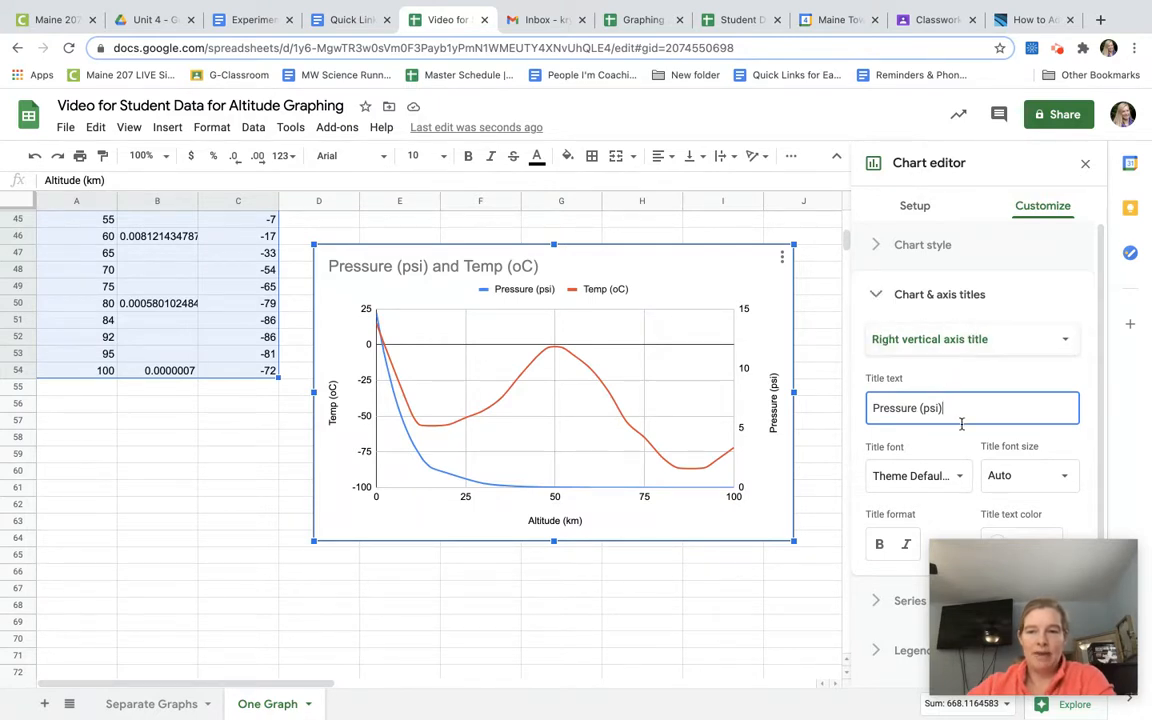
scroll(961, 429, "down", 1)
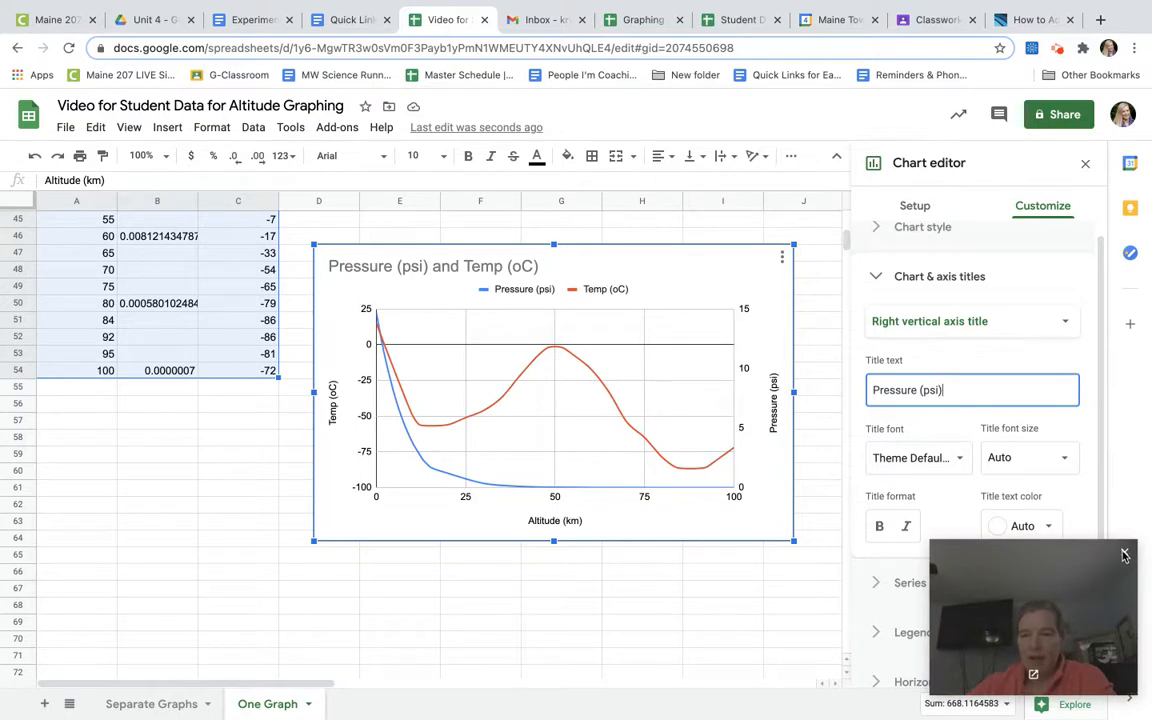
left_click(1124, 555)
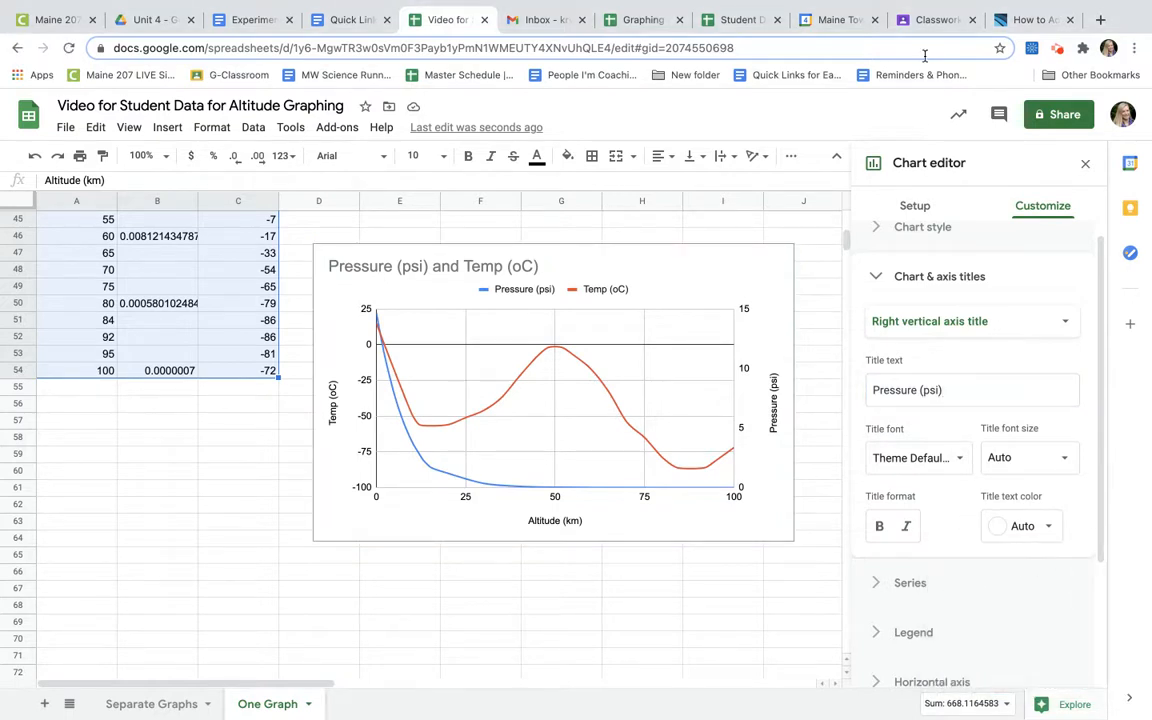
left_click(1056, 49)
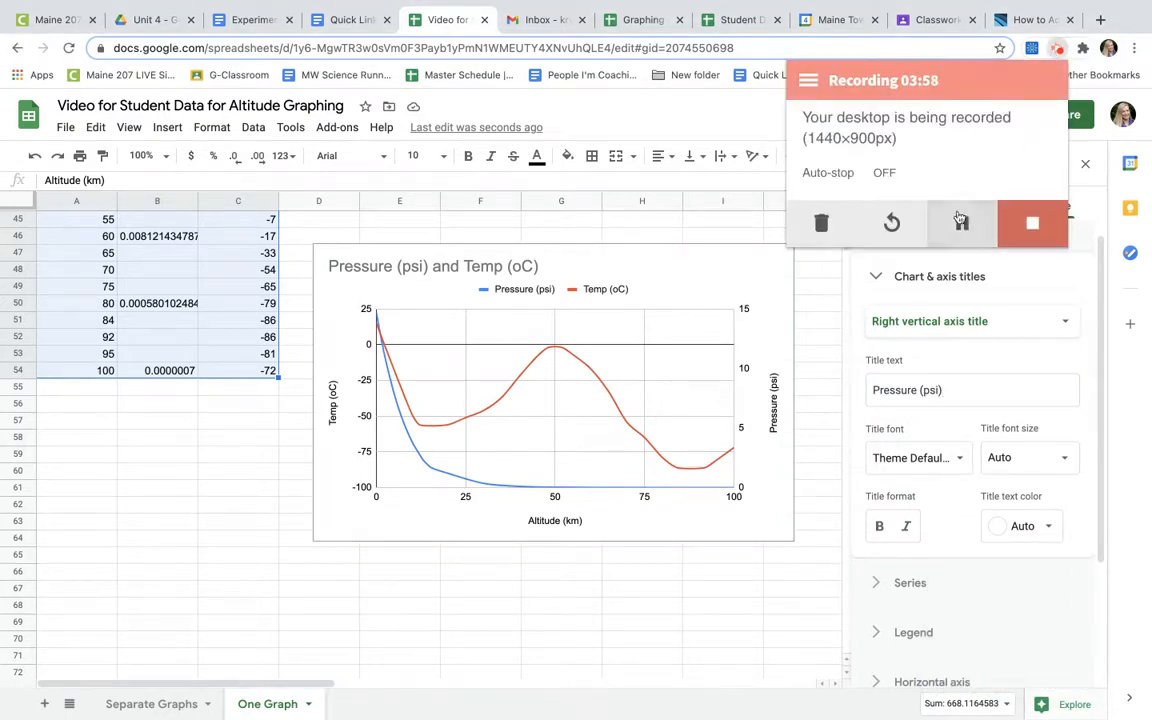